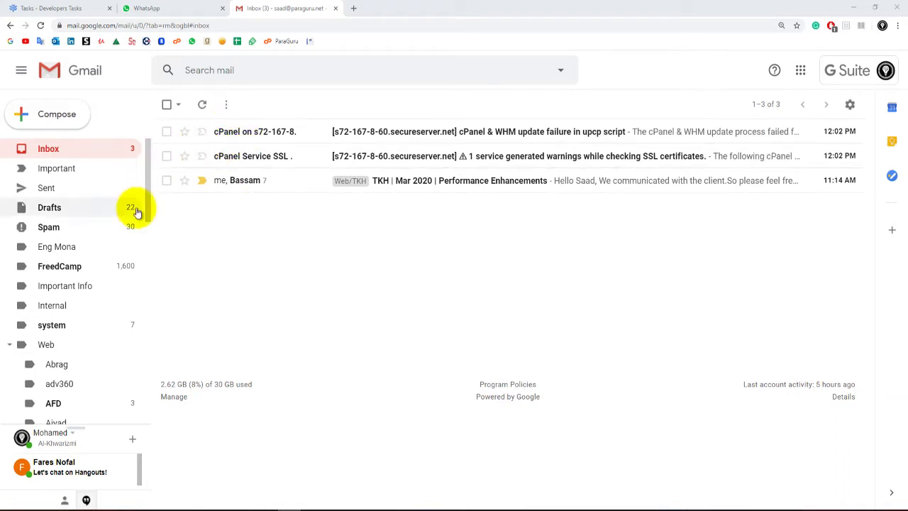
- Start a new mail label from the expanded label list and name it Cpanel
drag(149, 213, 157, 420)
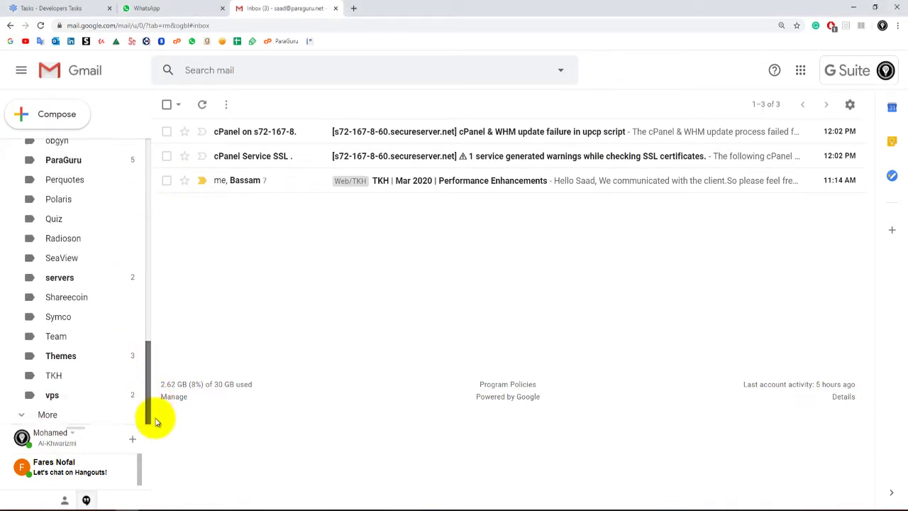
click(63, 424)
scroll(96, 397, down, 4)
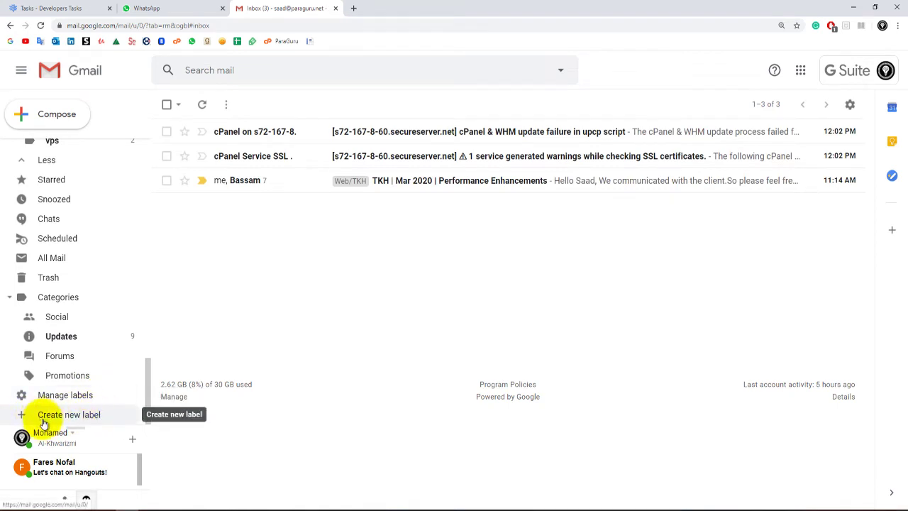
click(69, 417)
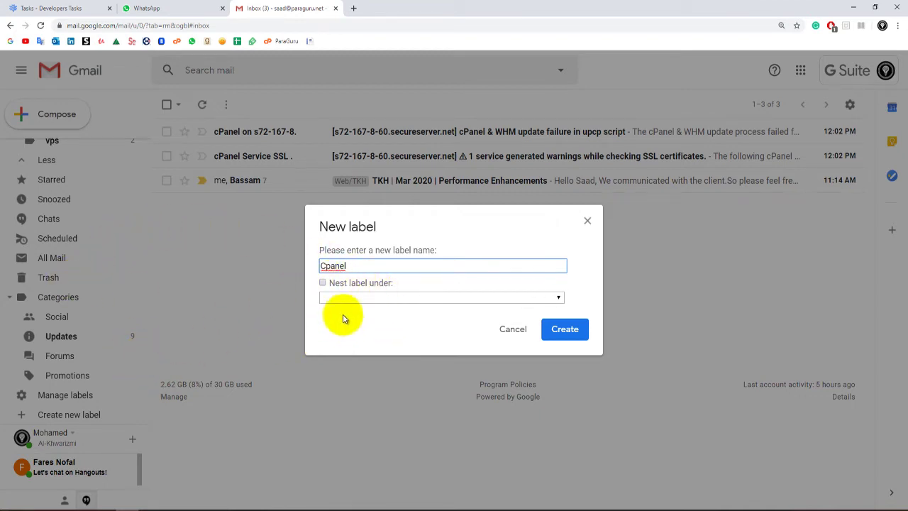
click(323, 284)
click(412, 298)
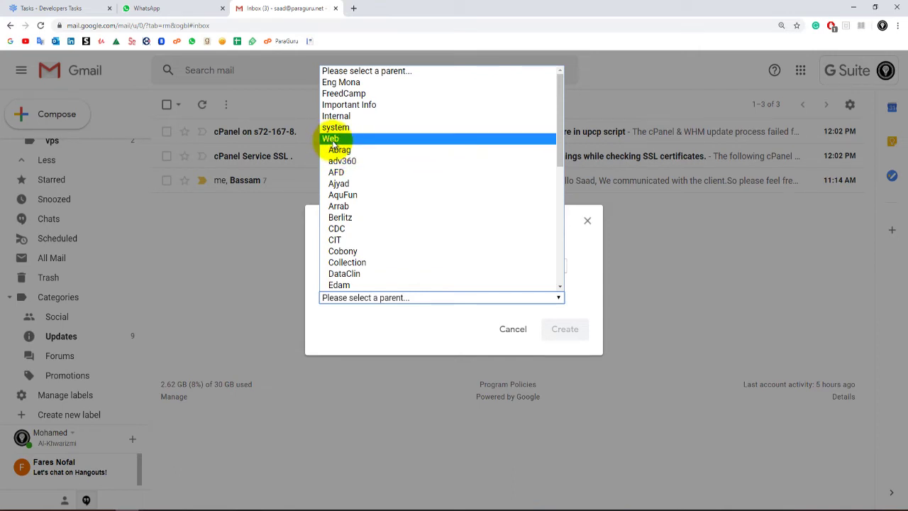
click(583, 260)
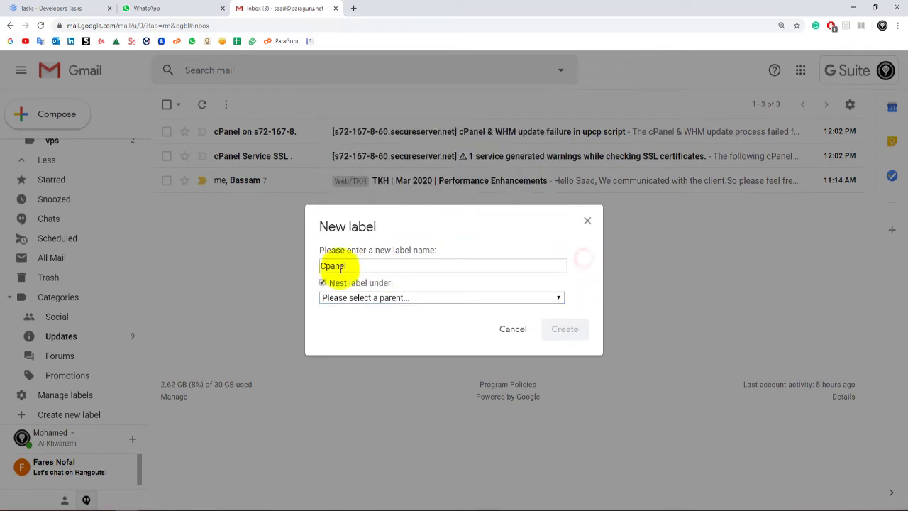
click(322, 283)
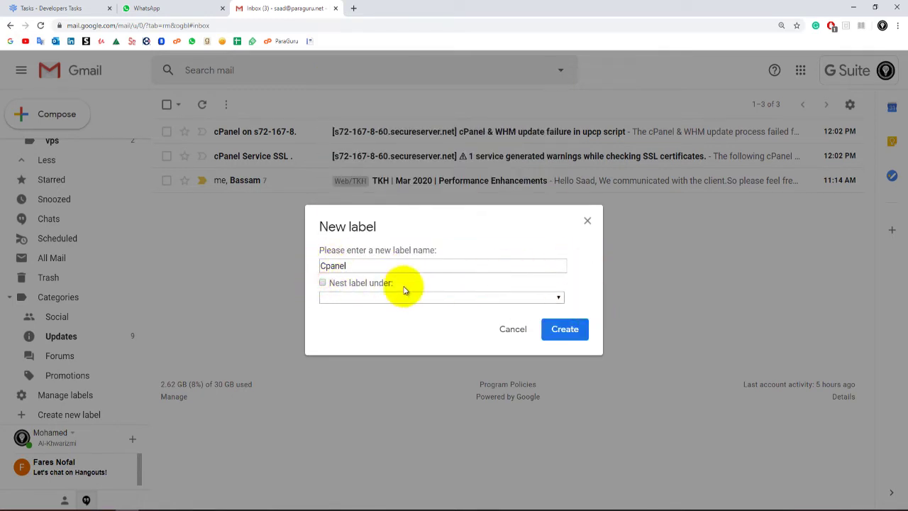
- Create the Cpanel label without a parent and open it from the label list
click(563, 328)
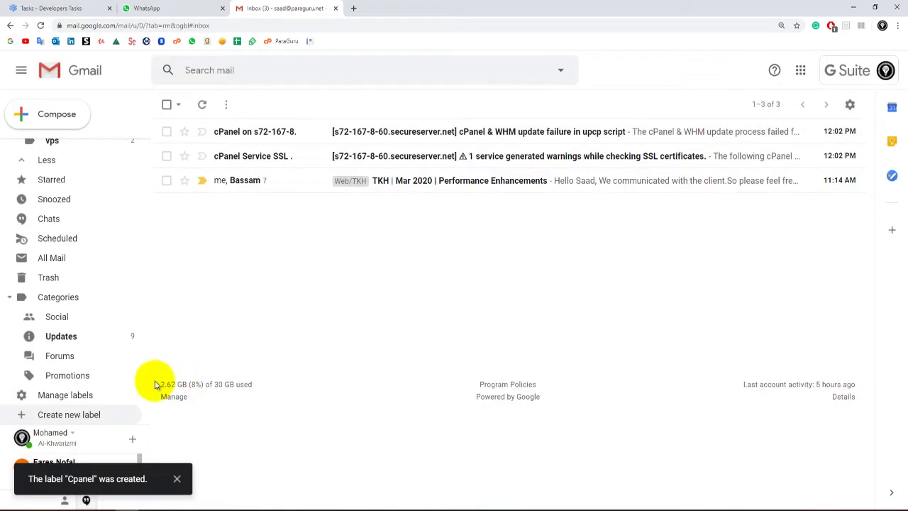
drag(147, 391, 140, 177)
click(50, 214)
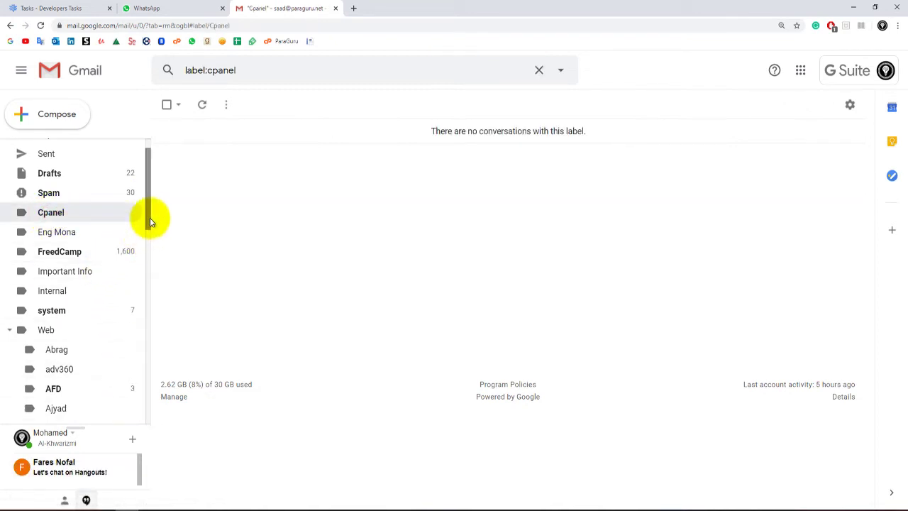
scroll(91, 205, up, 2)
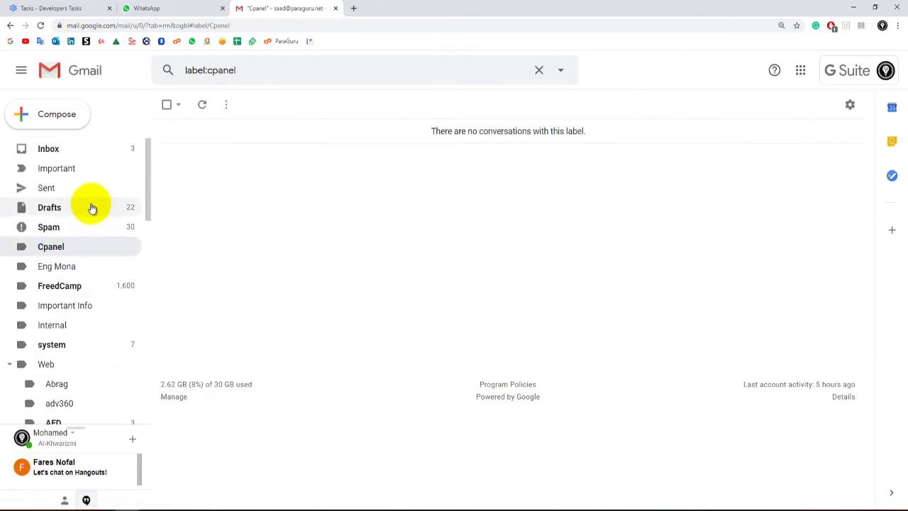
- Select the two cPanel messages in the inbox and start a filter for messages like these, continuing to its actions
click(72, 153)
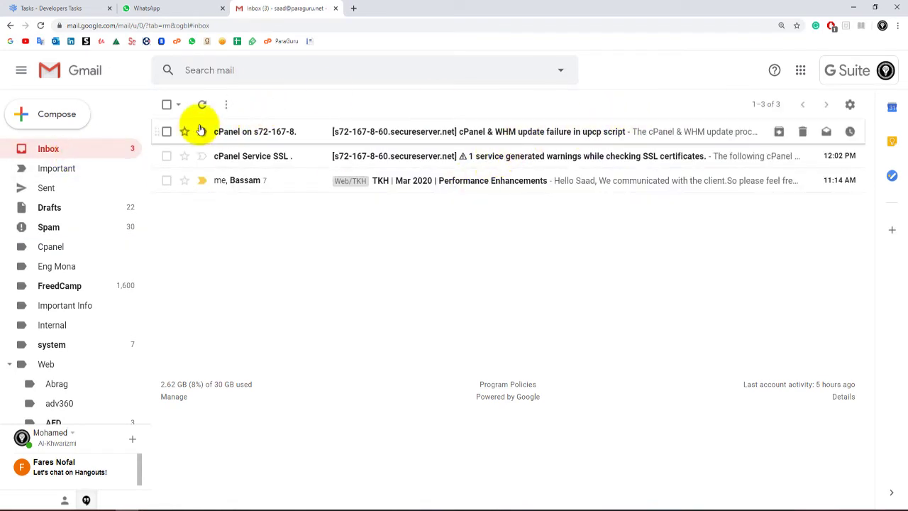
click(166, 132)
click(166, 156)
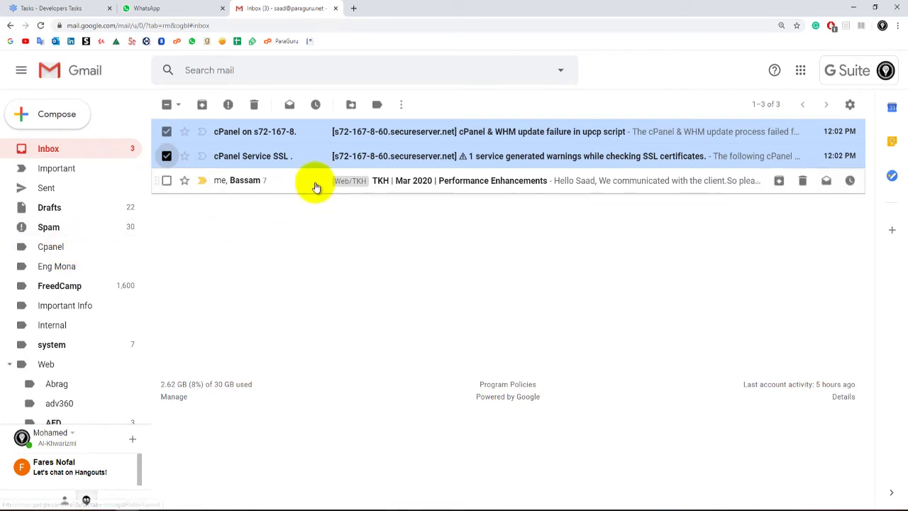
click(401, 105)
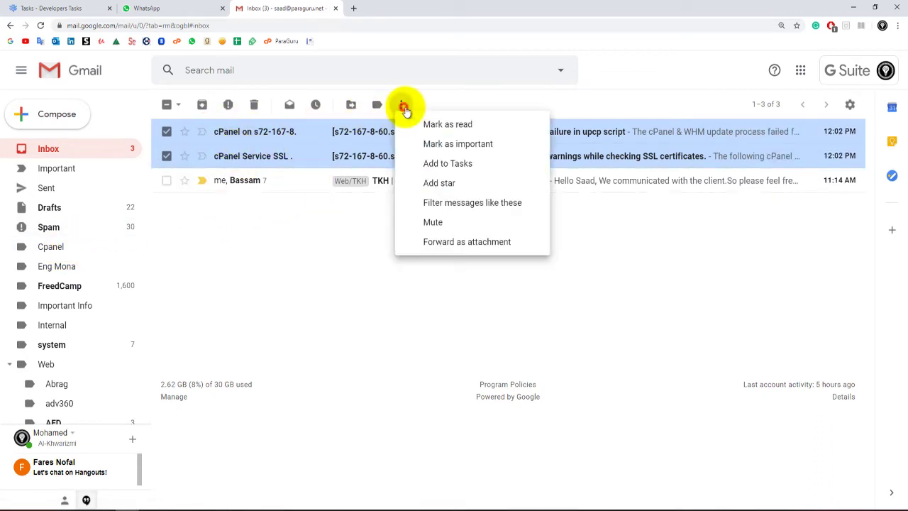
click(463, 213)
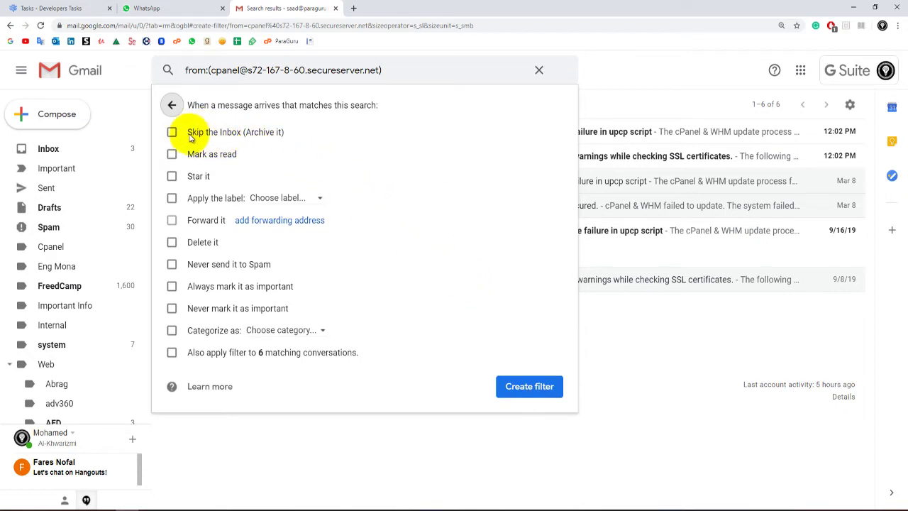
- Create the filter so that matching messages skip the inbox and get the Cpanel label
click(171, 133)
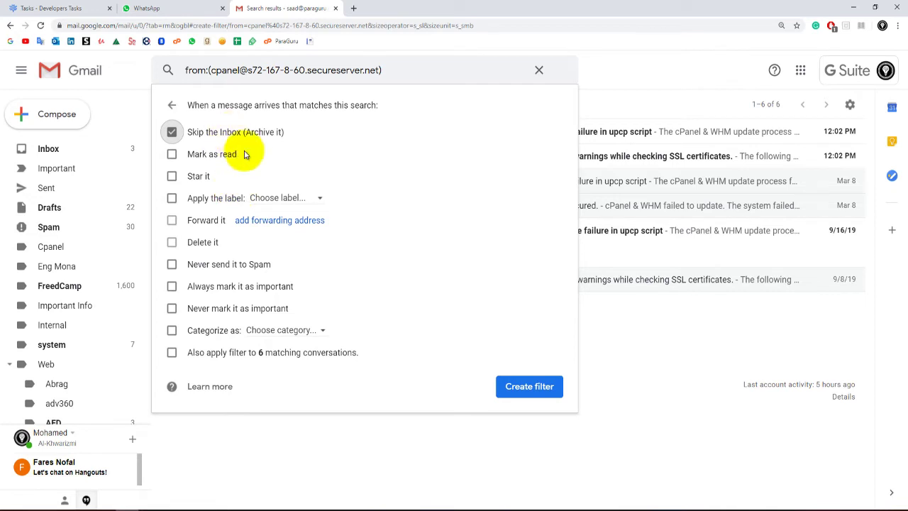
click(296, 198)
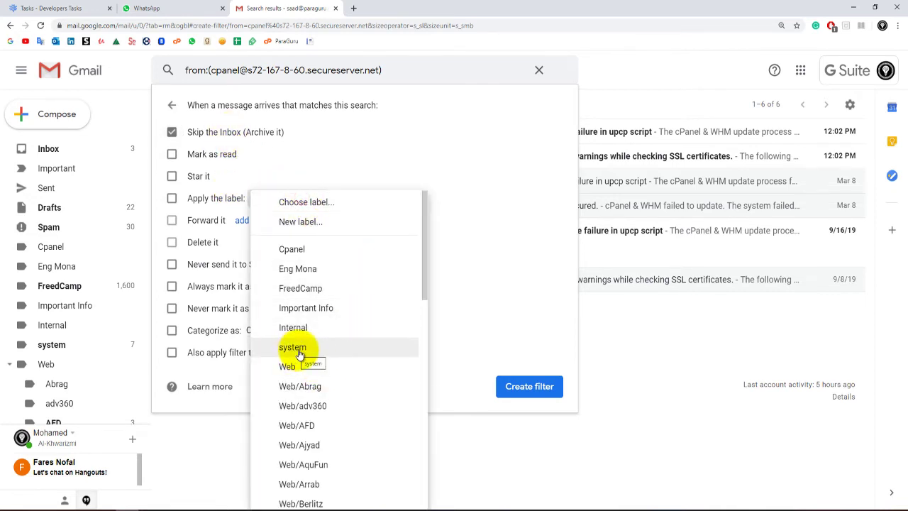
click(298, 249)
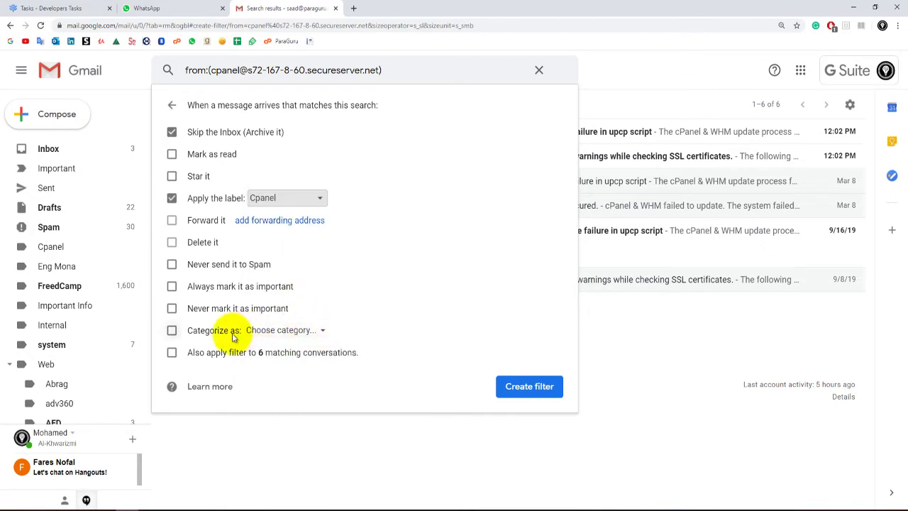
click(316, 333)
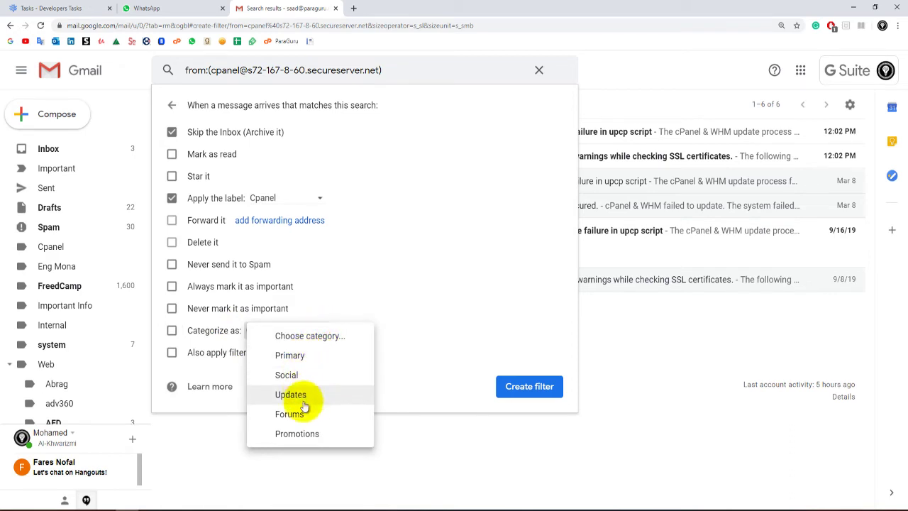
click(398, 322)
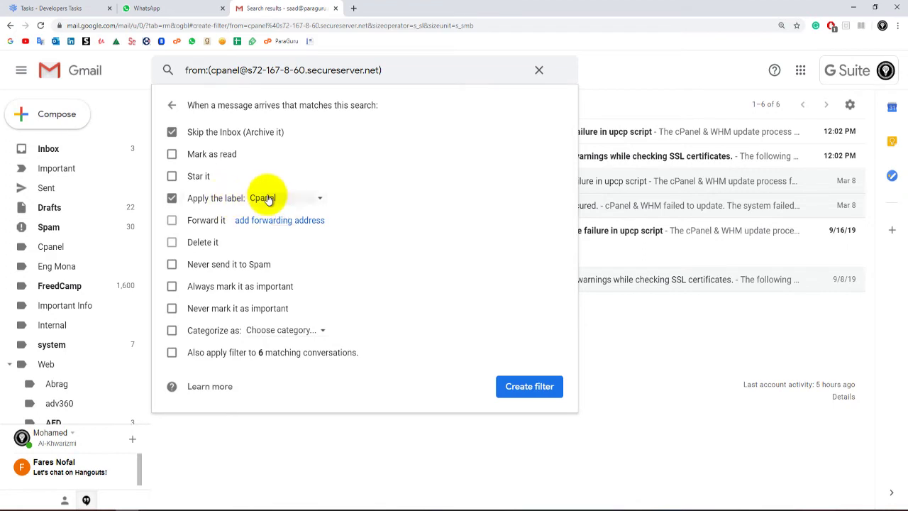
click(525, 386)
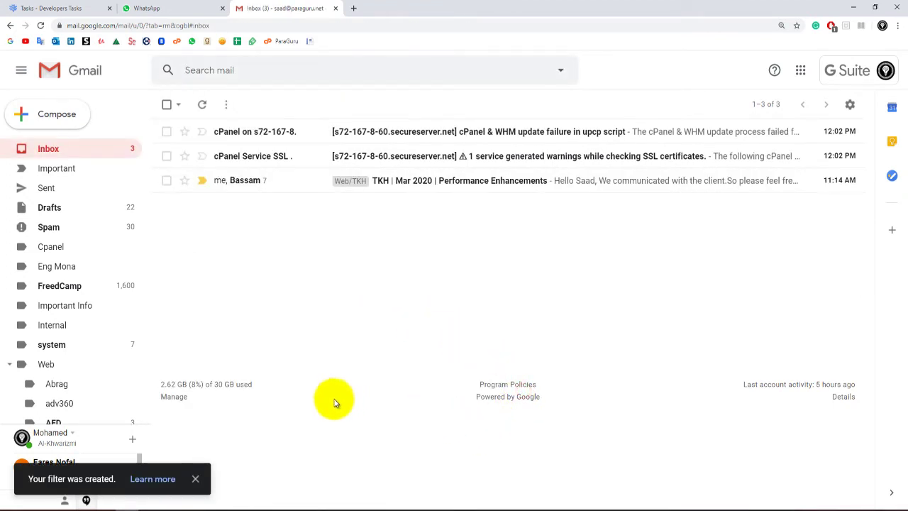
- Check the inbox and the Cpanel label, and move the two existing cPanel messages from the inbox to Cpanel
click(63, 148)
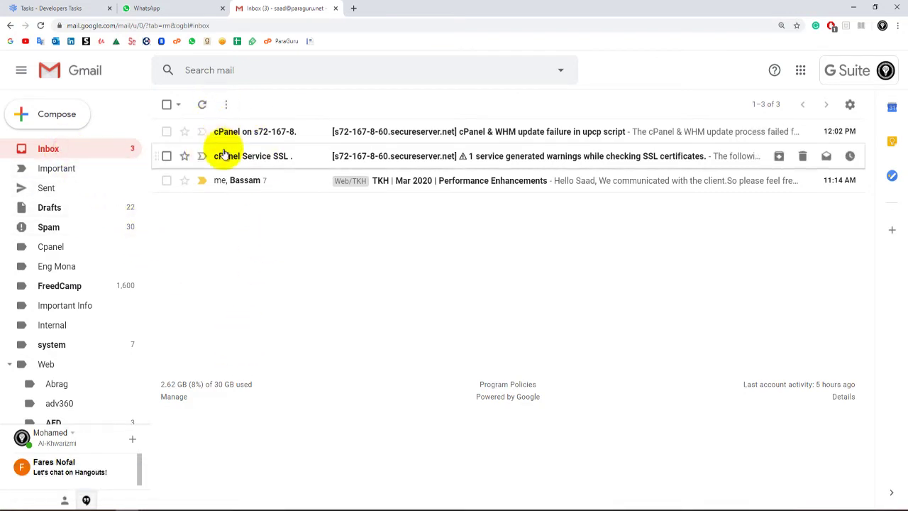
click(63, 246)
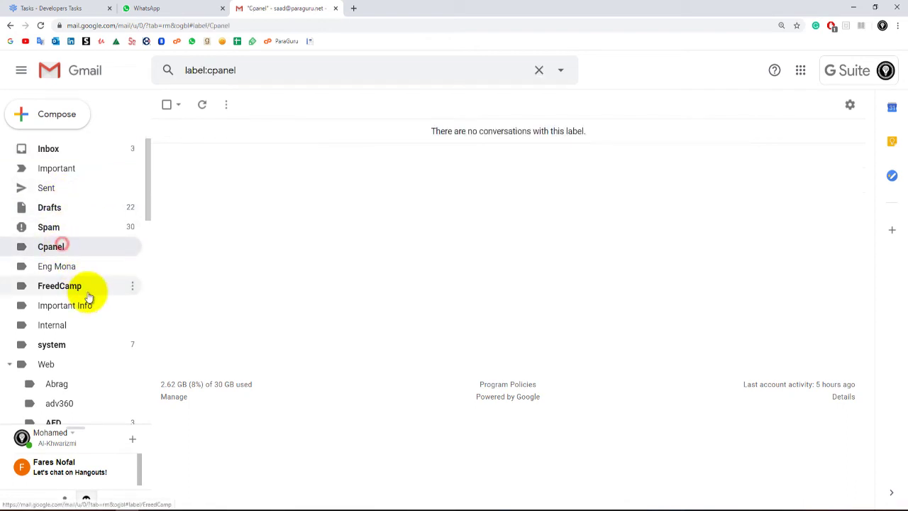
click(73, 149)
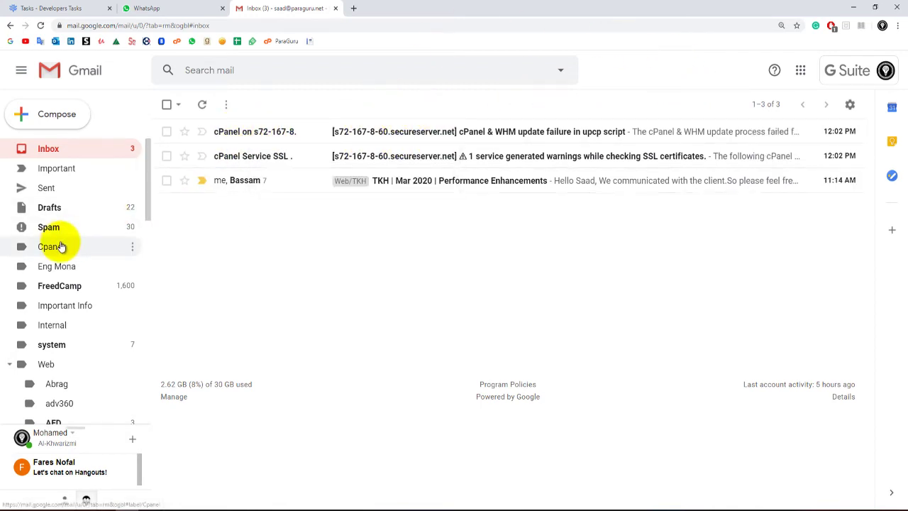
click(166, 131)
click(166, 156)
click(351, 105)
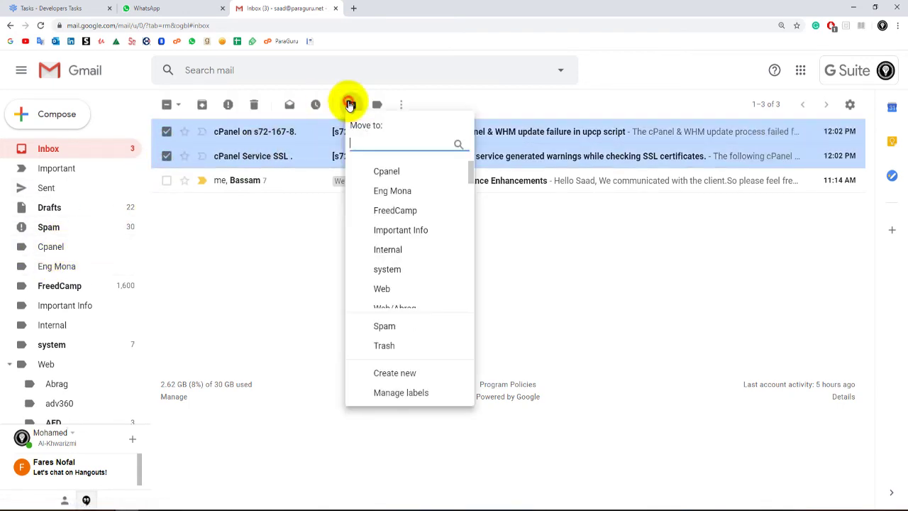
click(419, 172)
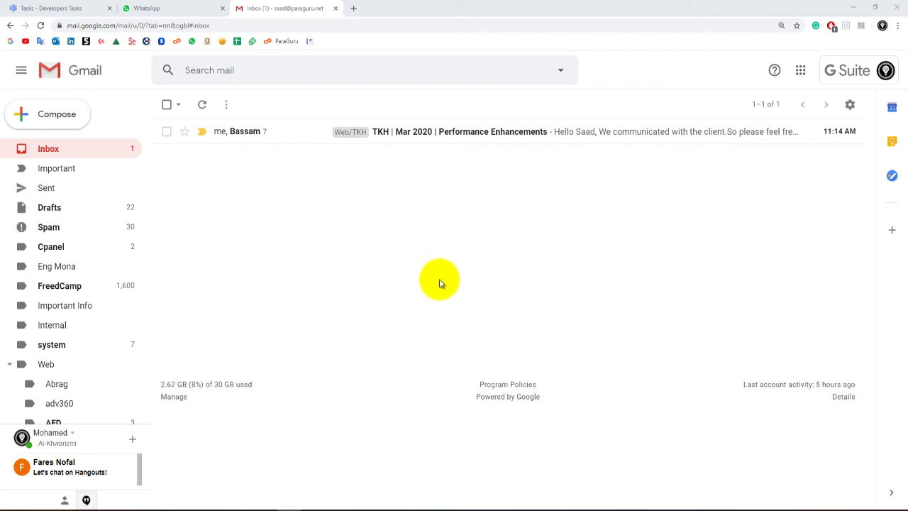
- Delete the filter that applies the Cpanel label from the mail filter settings
click(849, 105)
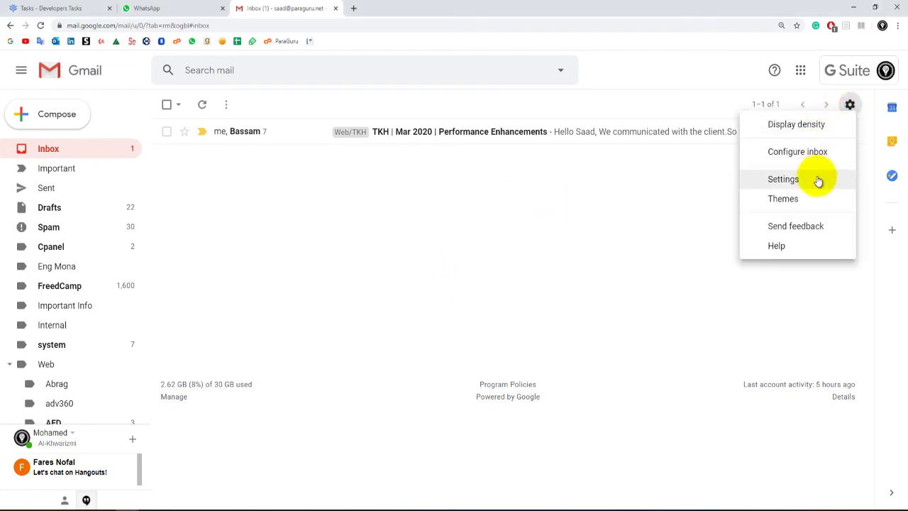
click(783, 180)
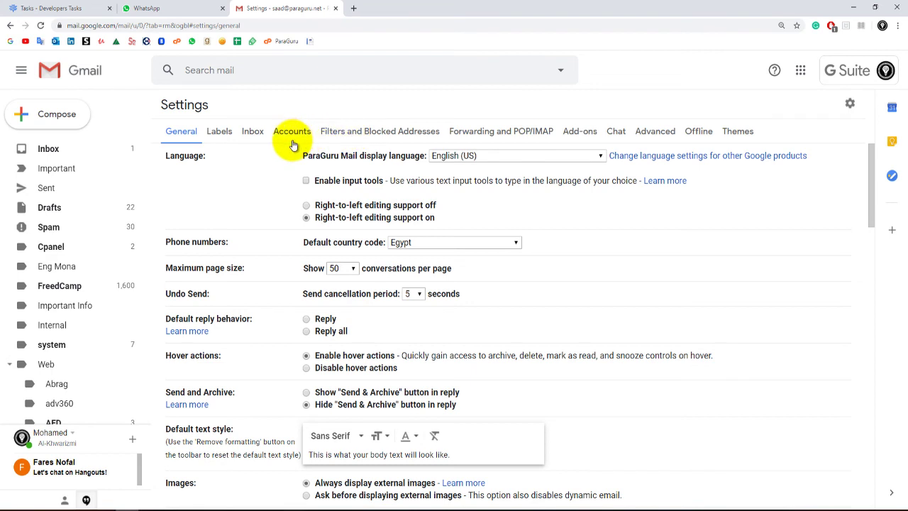
click(371, 129)
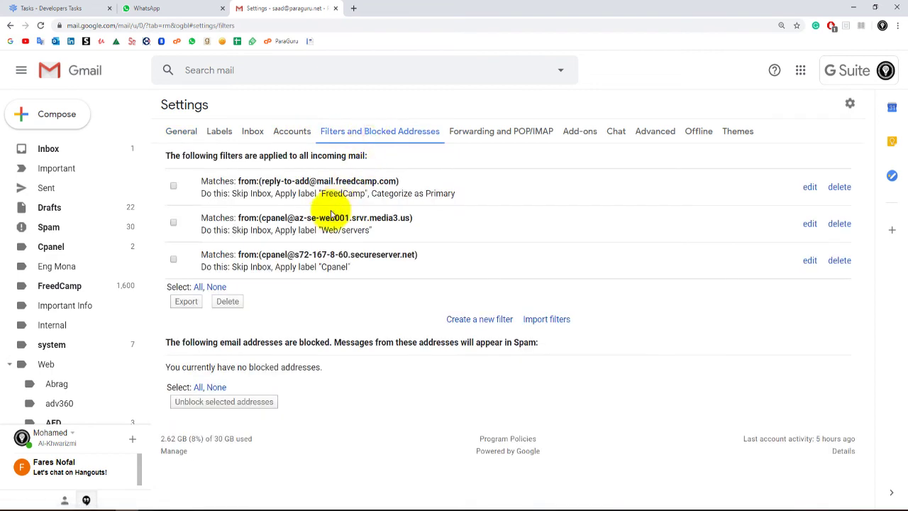
click(173, 261)
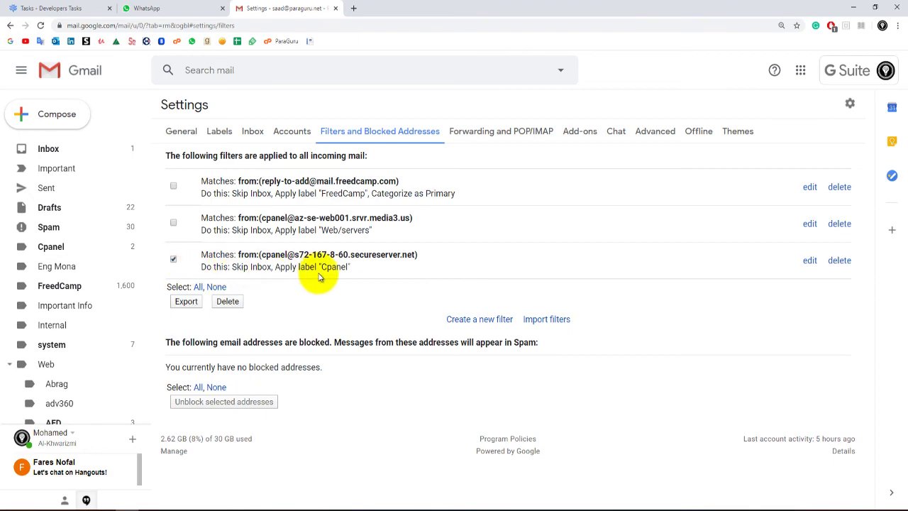
click(840, 261)
click(567, 305)
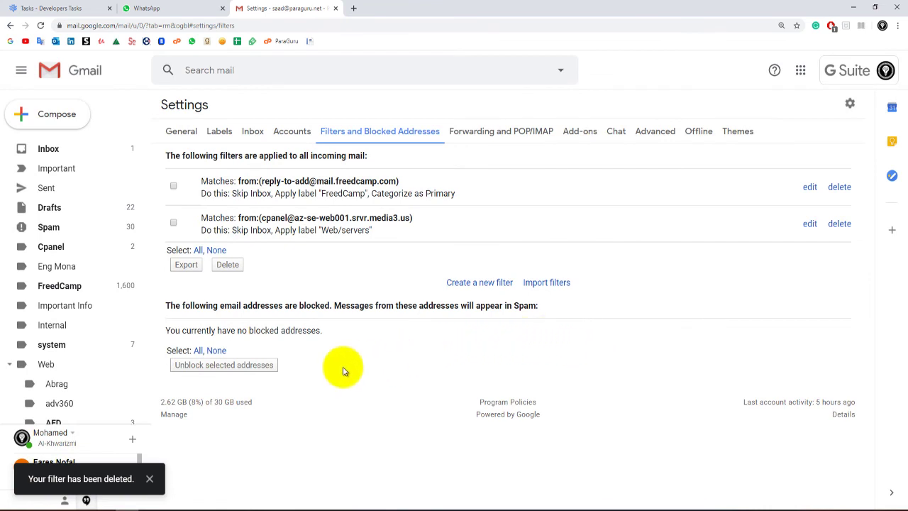
- Remove the Cpanel label from the label list and from its conversations
click(131, 248)
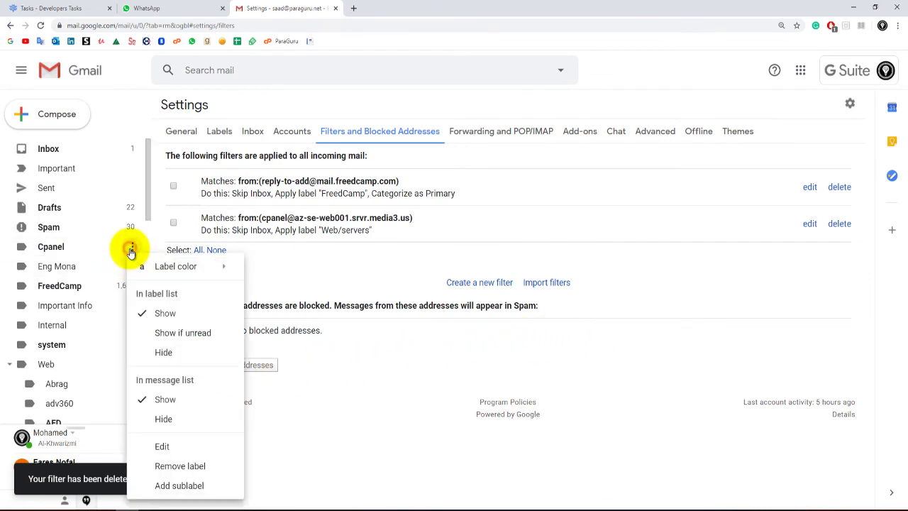
click(203, 468)
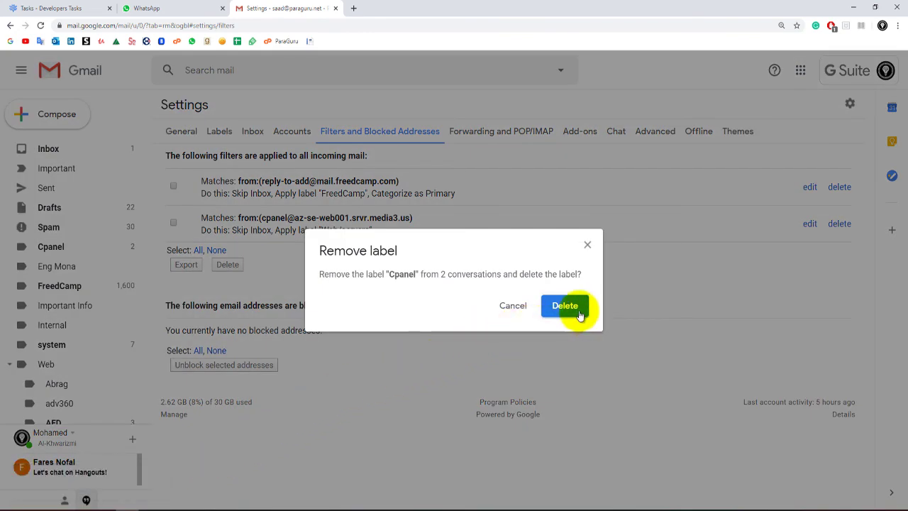
click(566, 306)
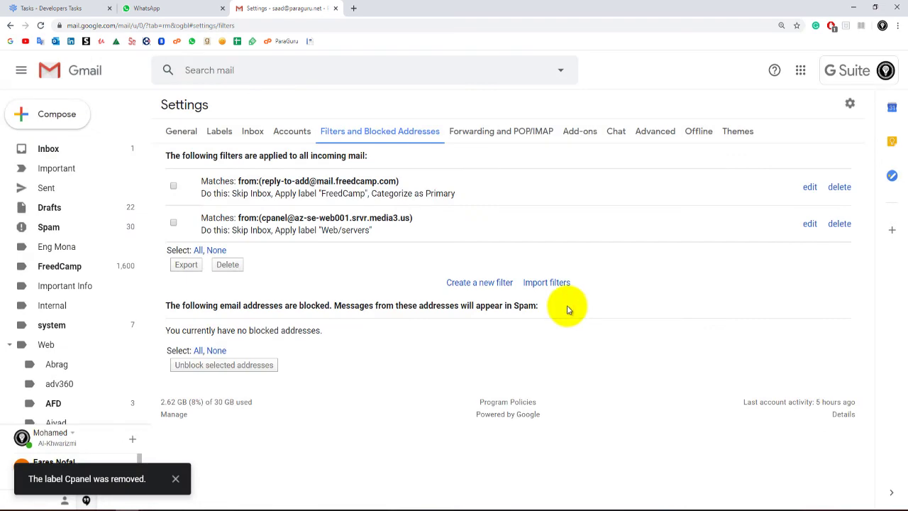